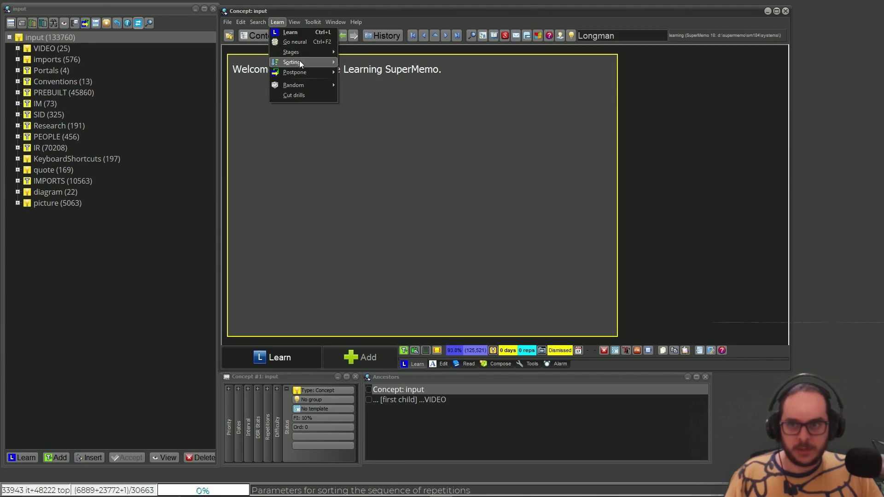
Open the repetition sorting criteria and set item randomization slightly below the middle and topic randomization to roughly a third.
left_click(353, 70)
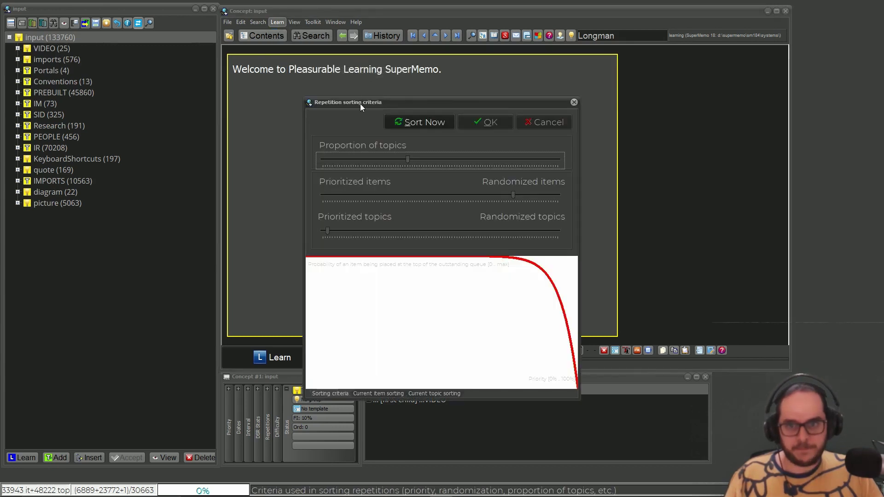
left_click_drag(360, 104, 386, 82)
left_click_drag(539, 173, 455, 173)
left_click_drag(353, 209, 434, 210)
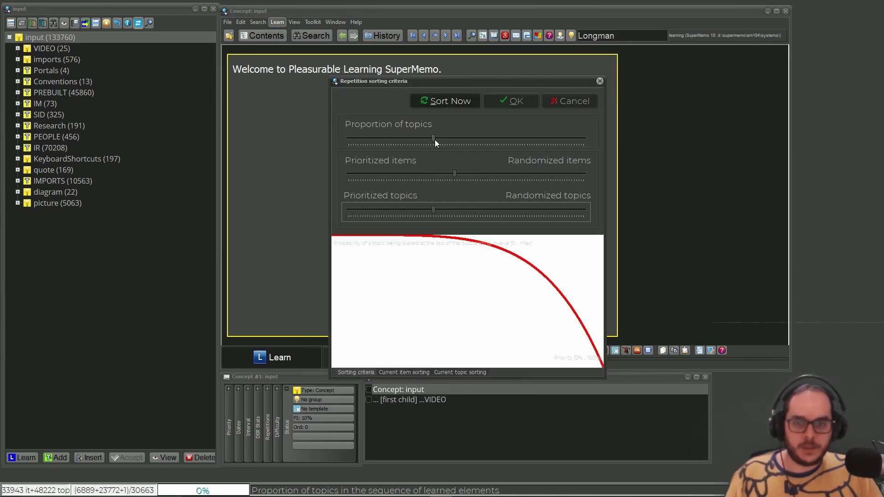
Lower the proportion of topics to the minimum and sort the outstanding repetitions with these criteria.
left_click_drag(434, 138, 417, 138)
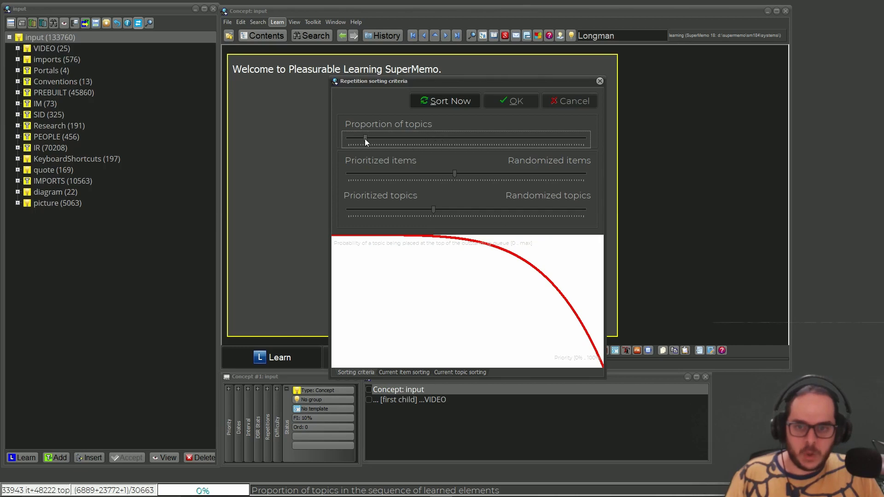
left_click_drag(365, 138, 359, 137)
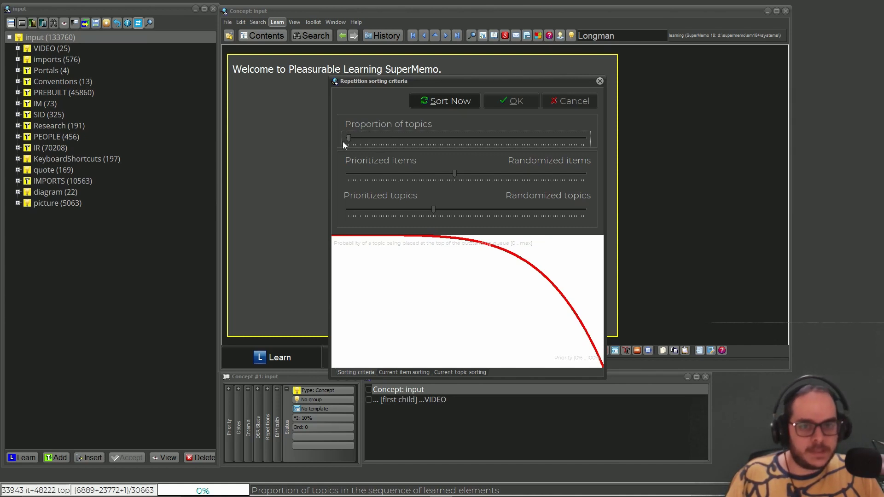
left_click(436, 100)
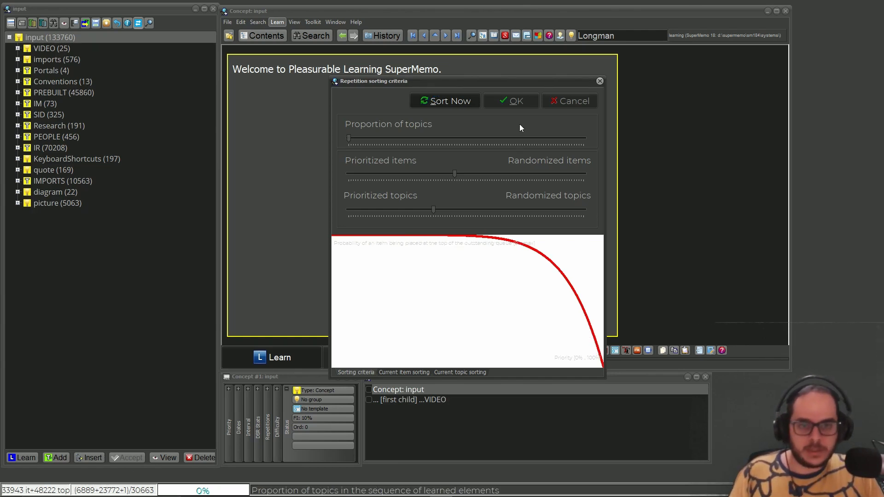
left_click(484, 98)
View the outstanding queue sorted for review, down to where the items end and the topics begin.
left_click(294, 21)
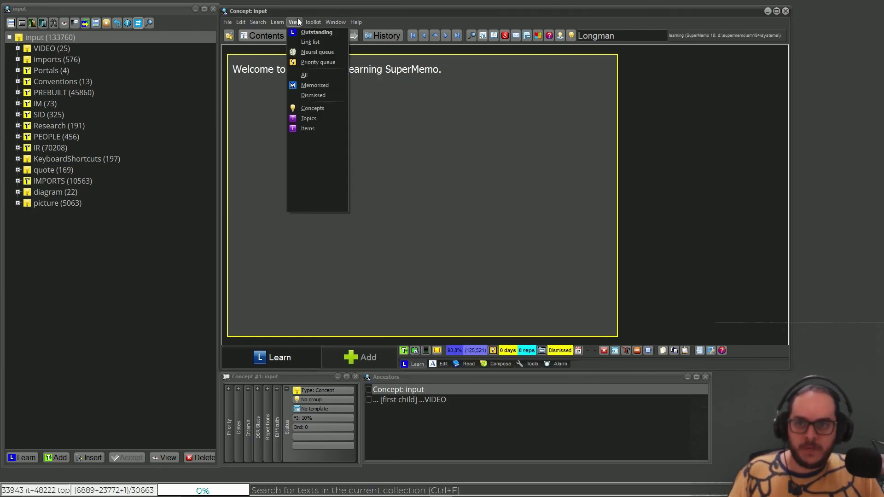
left_click(299, 31)
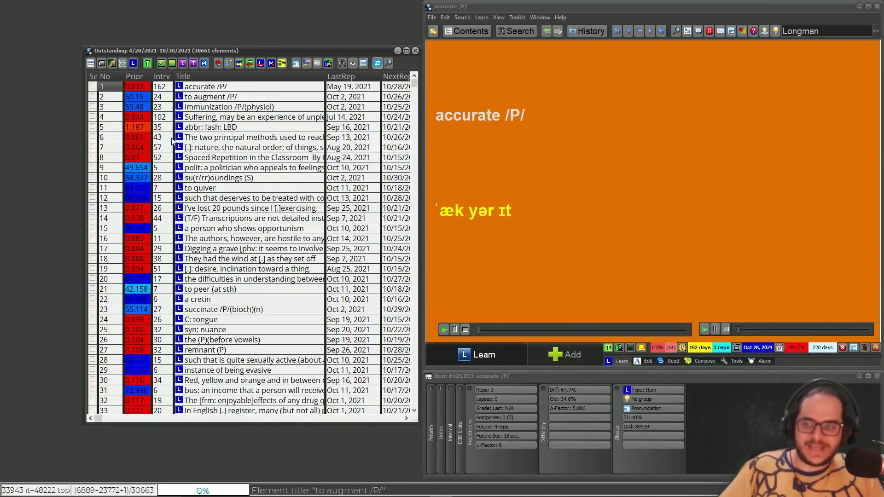
left_click(90, 64)
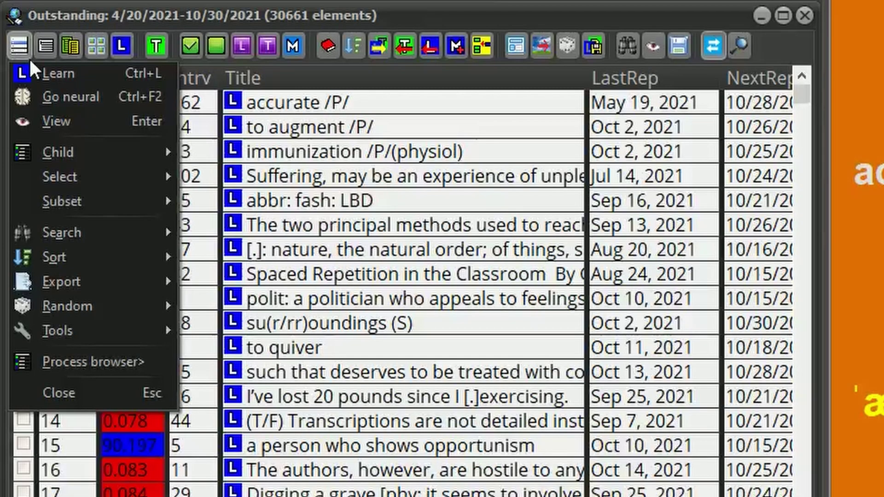
mouse_move(109, 256)
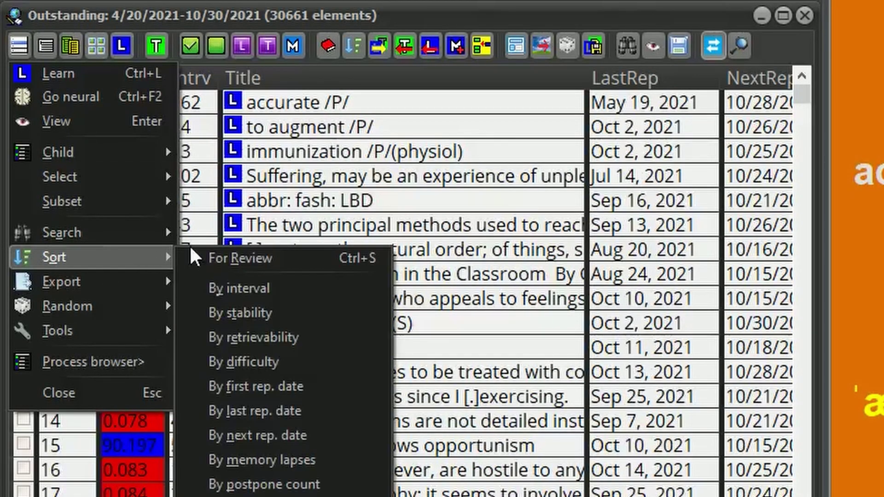
left_click(223, 257)
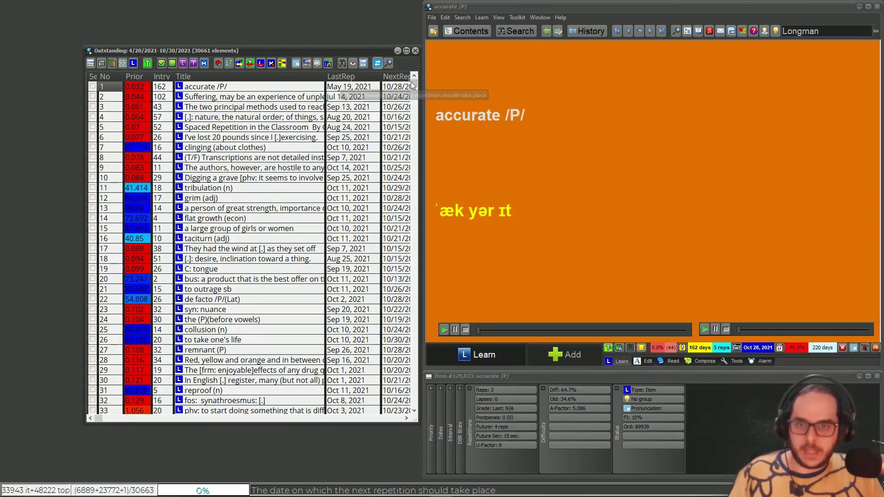
left_click_drag(413, 86, 414, 144)
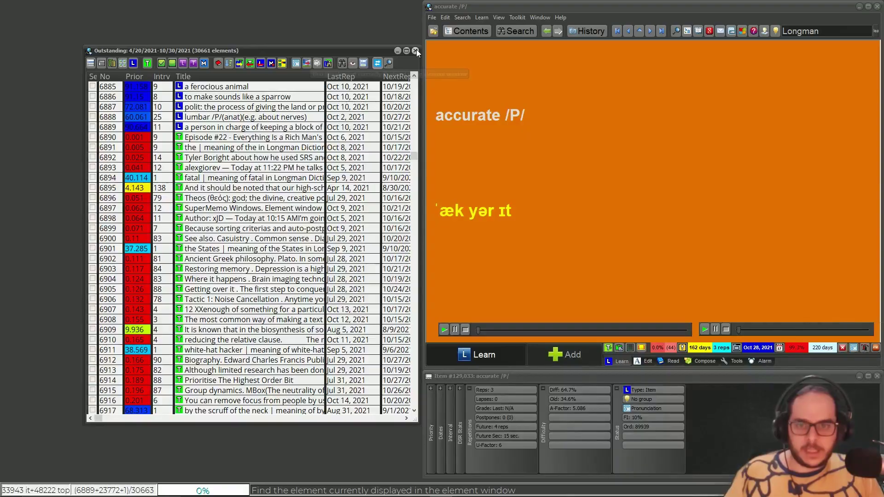
left_click(416, 49)
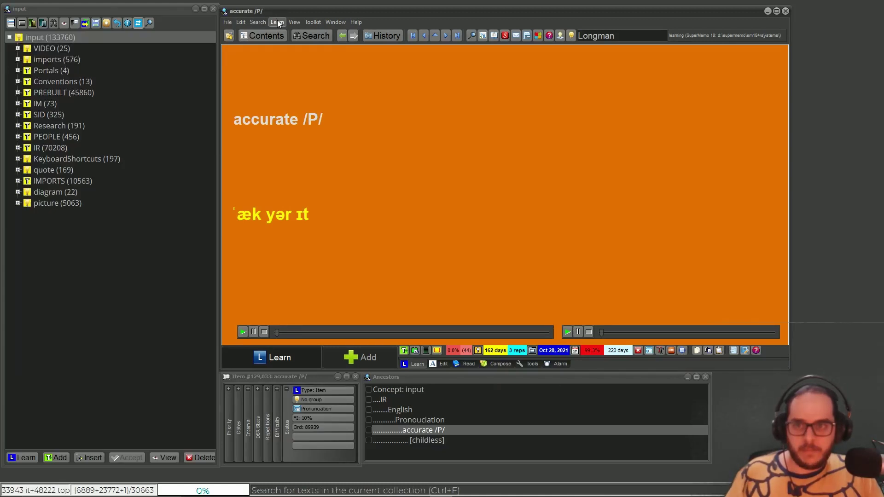
Set item randomization just below the middle and topics to fully prioritized in the sorting criteria, and re-sort the repetitions.
left_click(278, 21)
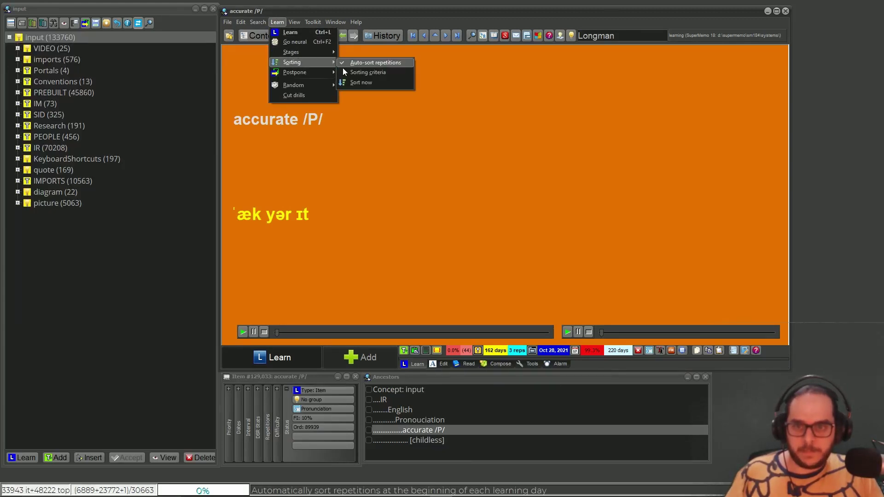
left_click(364, 72)
mouse_move(424, 195)
left_mouse_down()
mouse_move(412, 195)
mouse_move(426, 194)
left_mouse_up()
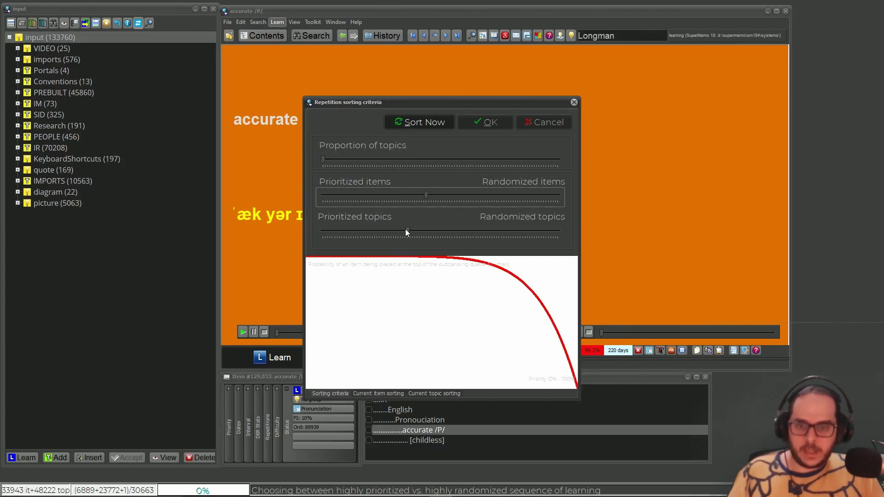
left_click_drag(407, 229, 424, 229)
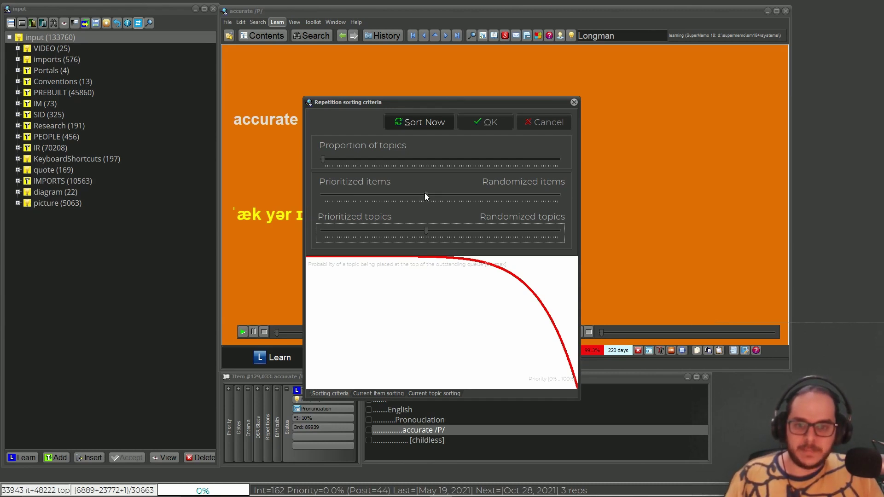
left_click_drag(425, 196, 433, 195)
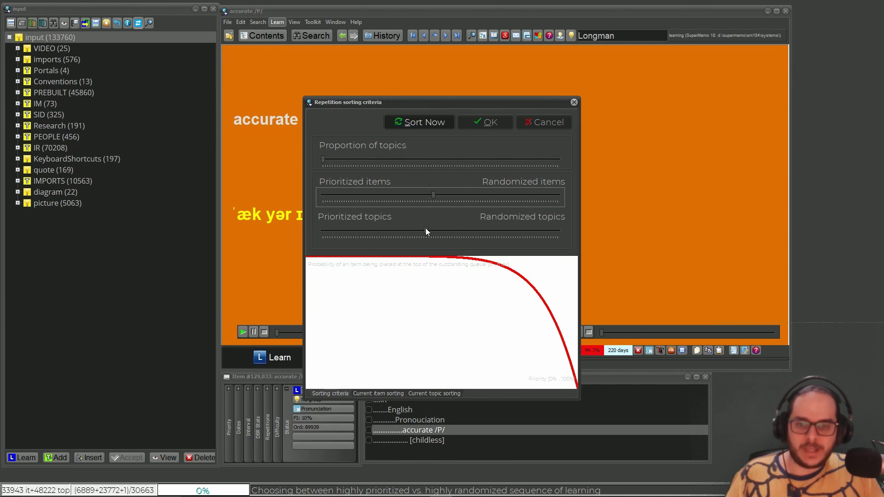
left_click_drag(425, 228, 564, 233)
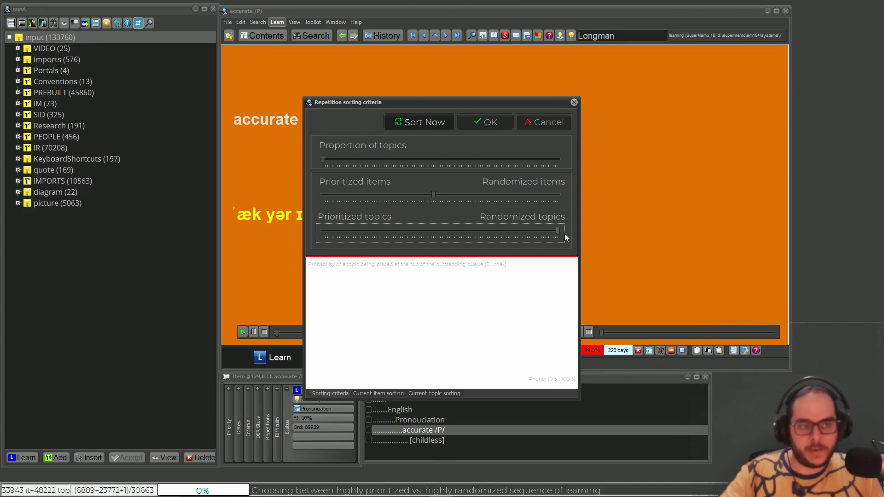
left_click_drag(553, 231, 317, 222)
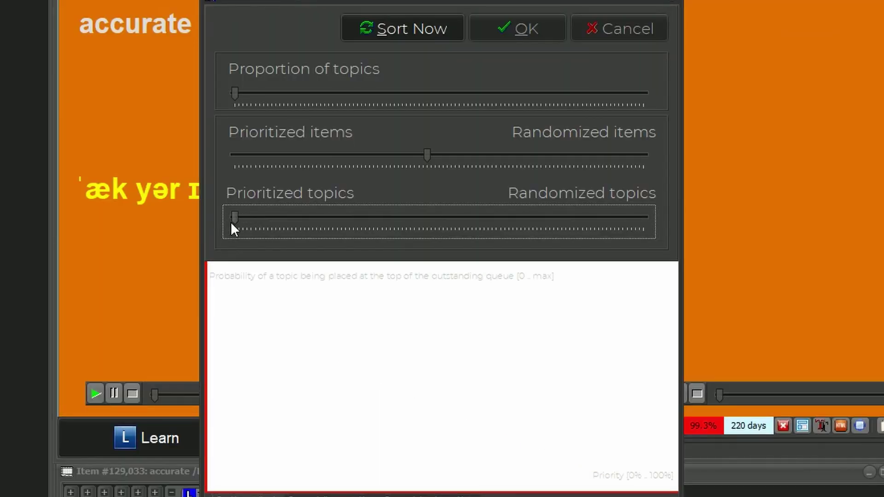
left_click(375, 27)
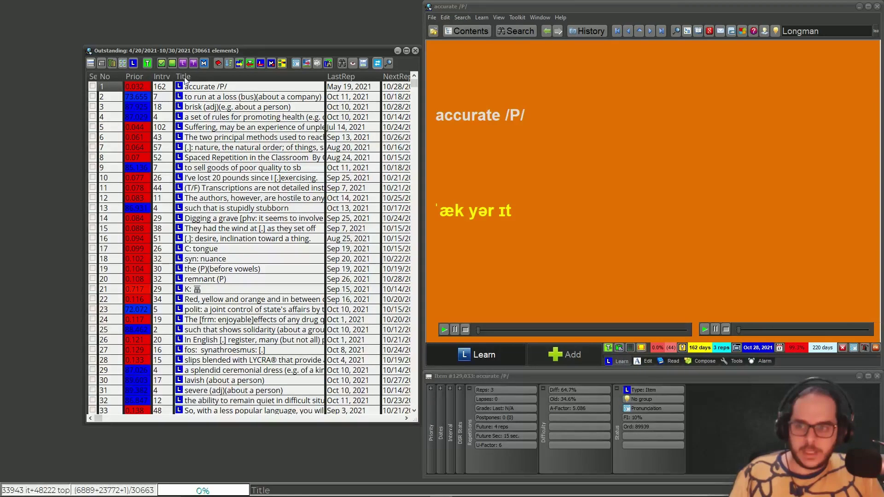
Examine the priority order of items and topics in the re-sorted outstanding queue.
left_click_drag(414, 114, 415, 160)
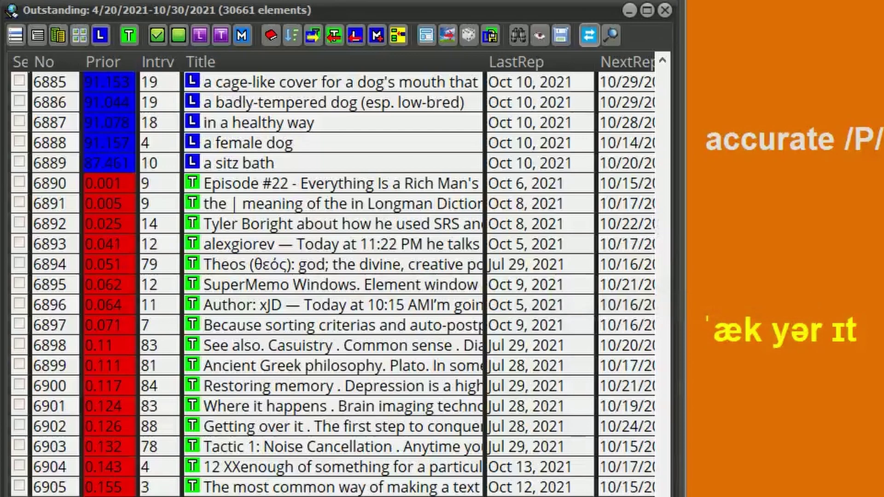
key("End")
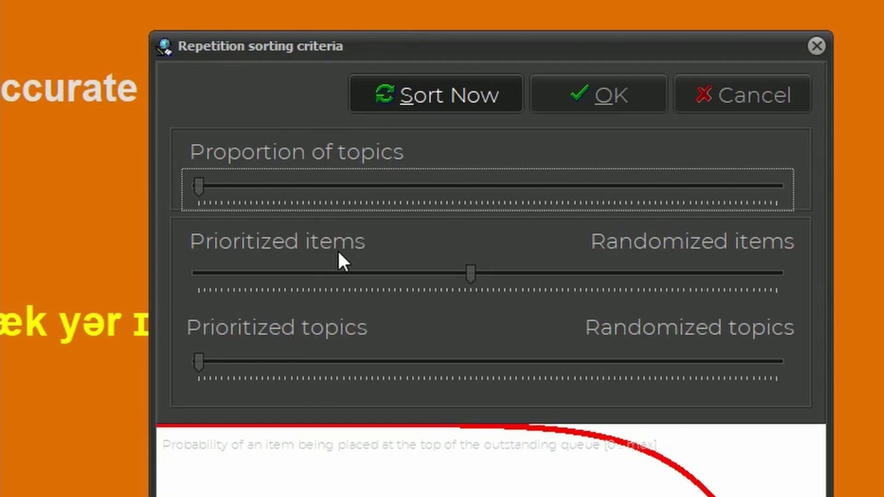
Re-sort the repetitions with a high proportion of topics, items almost fully prioritized and topics almost fully randomized.
left_click_drag(476, 274, 347, 272)
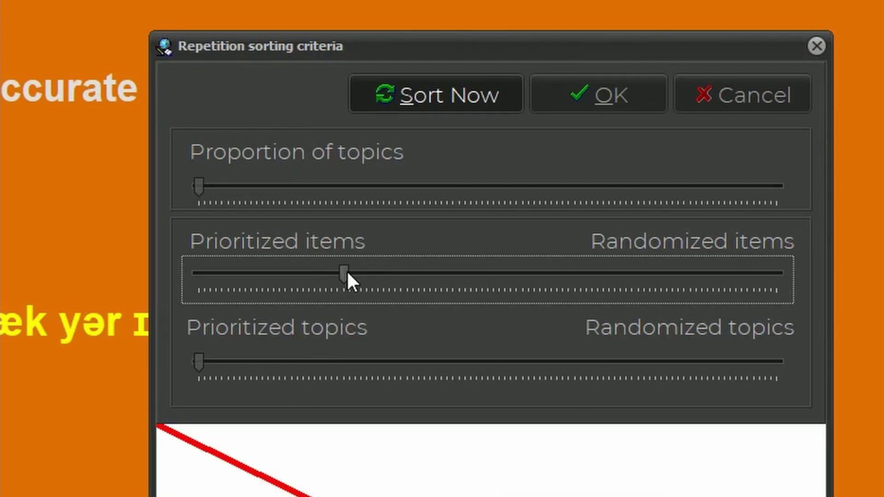
left_click_drag(348, 273, 297, 273)
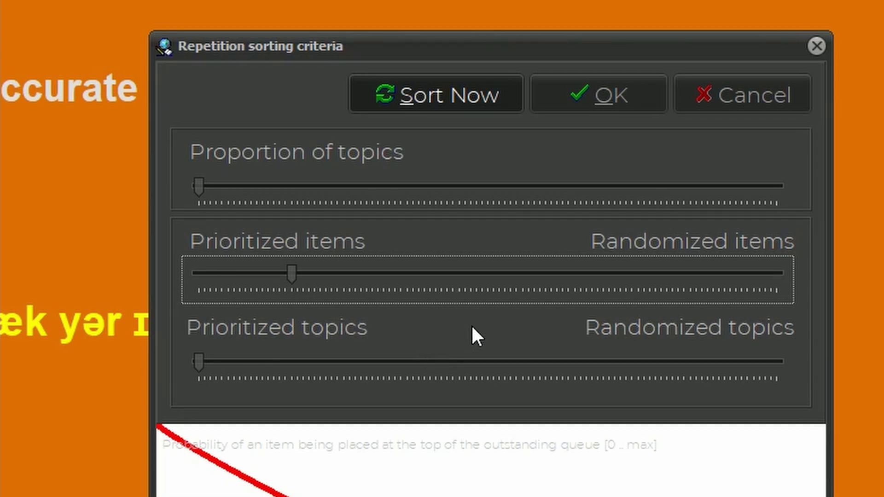
left_click_drag(199, 186, 251, 186)
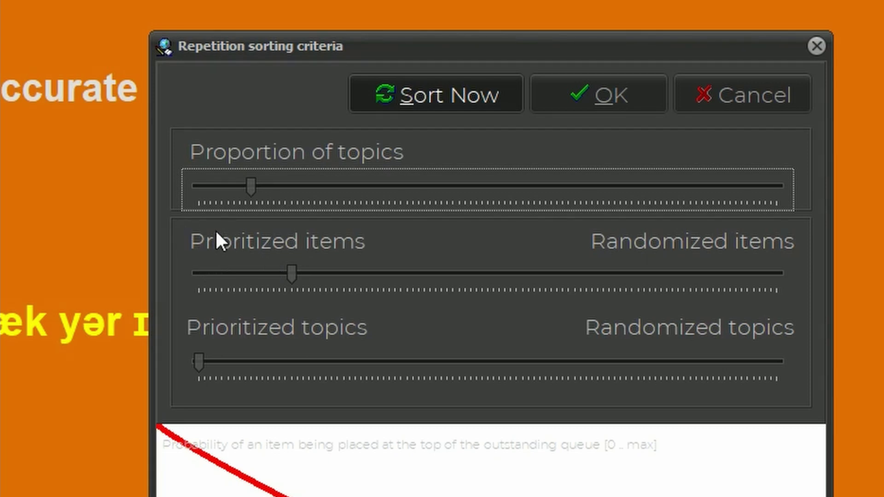
left_click_drag(251, 190, 617, 196)
left_click_drag(509, 186, 466, 184)
left_click_drag(200, 364, 743, 357)
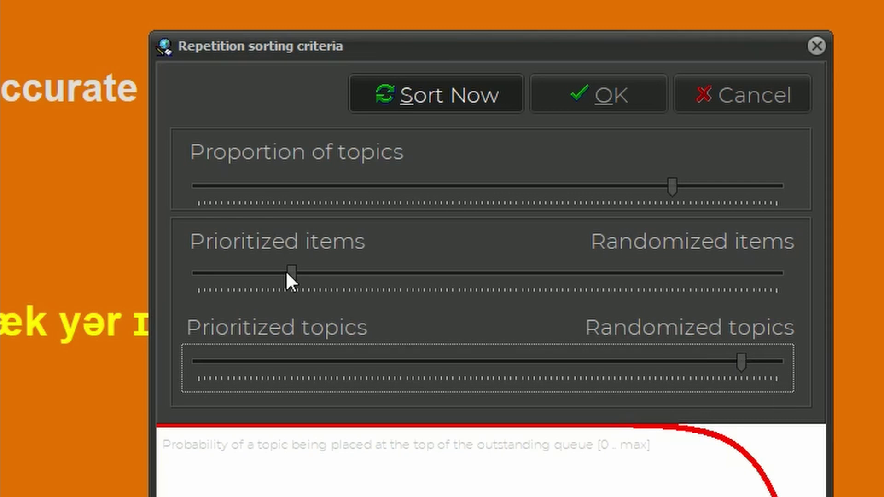
left_click_drag(292, 275, 209, 282)
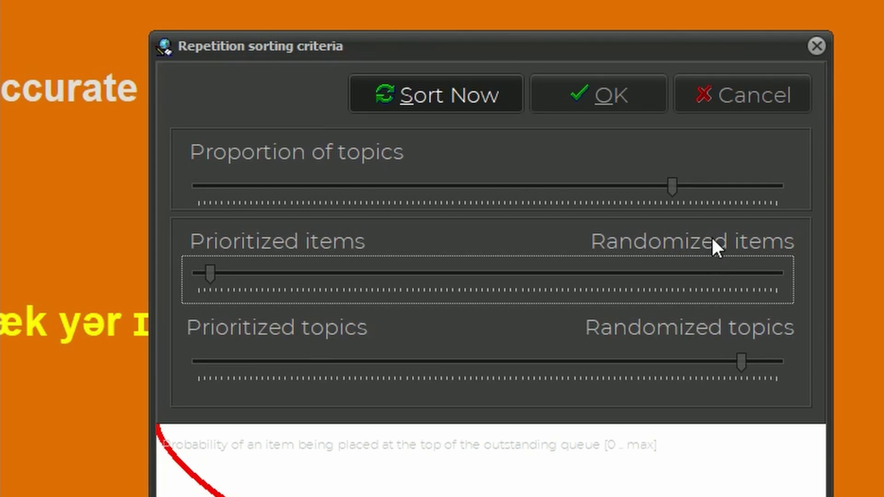
left_click(444, 87)
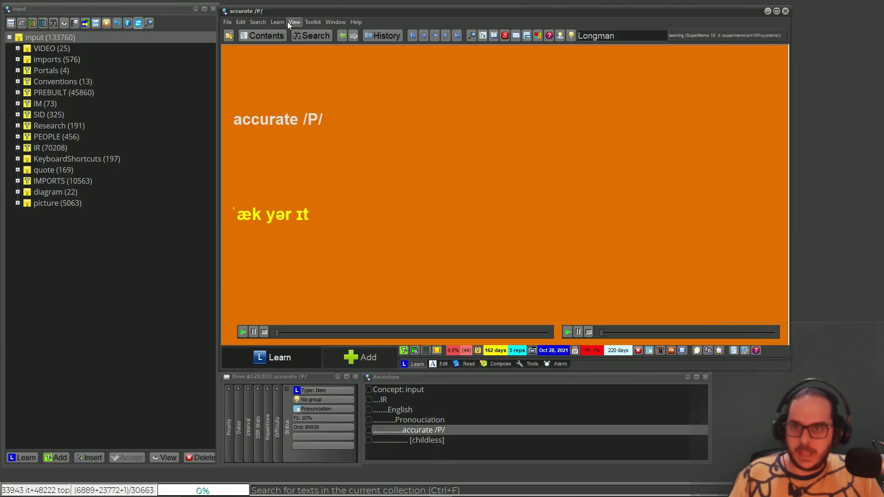
Open the outstanding queue and view the item about suffering among the first entries.
left_click(291, 22)
left_click(295, 29)
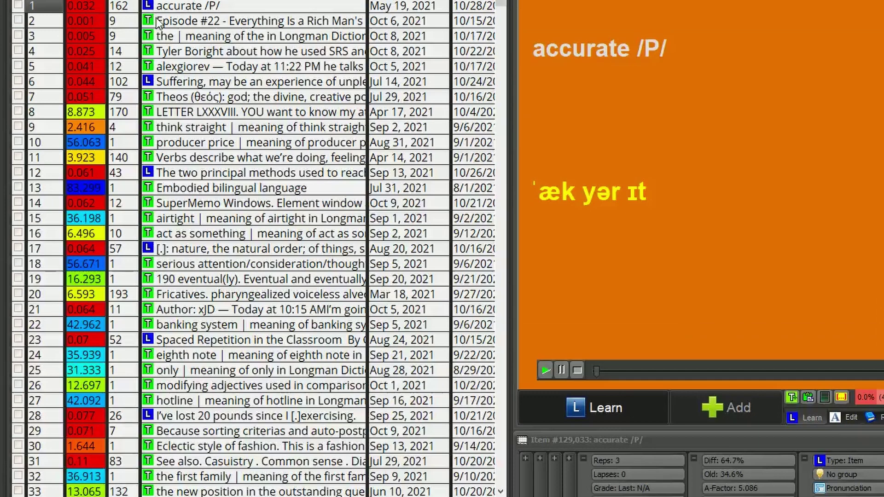
left_click(169, 81)
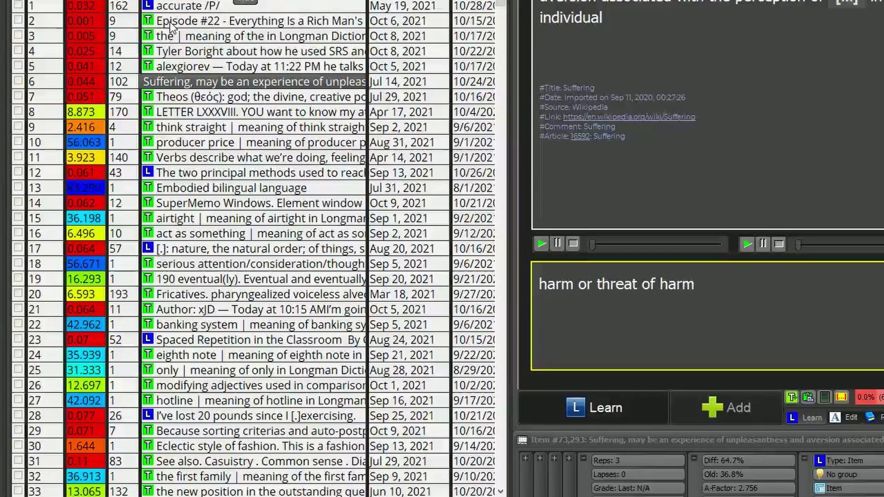
Reopen the repetition sorting criteria and lower the proportion of topics to about the middle.
left_click(603, 0)
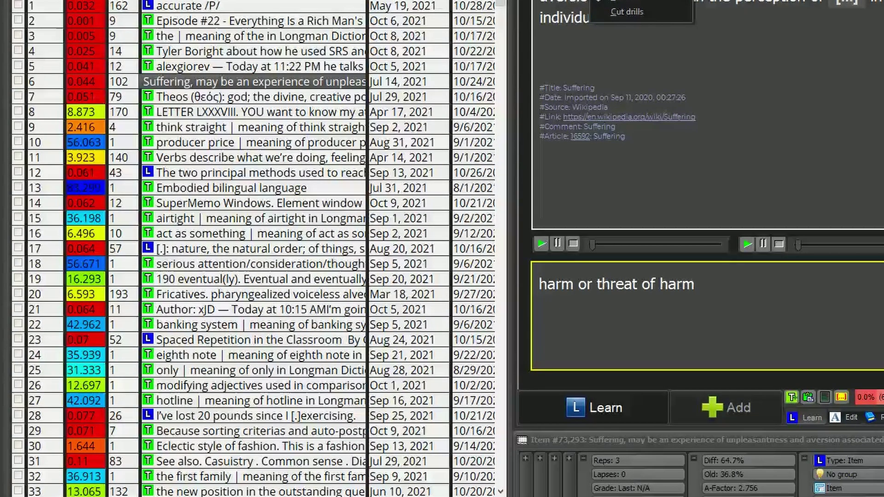
left_click(733, 1)
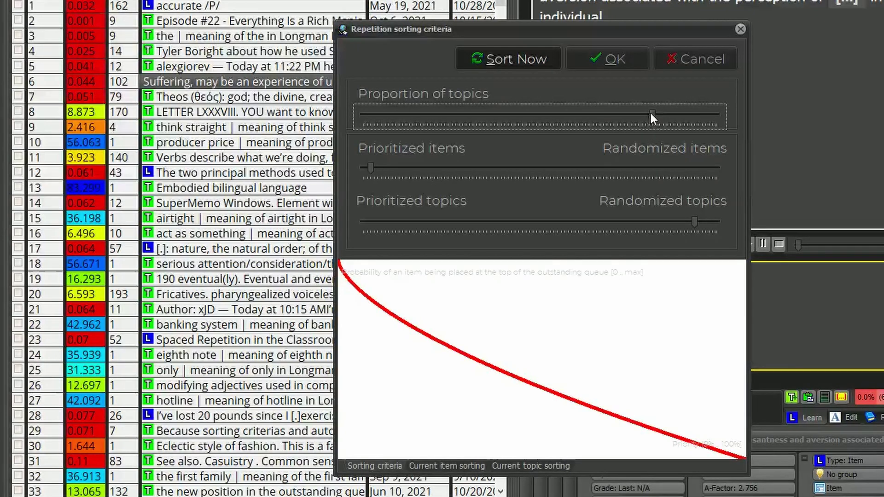
mouse_move(598, 115)
left_mouse_down()
mouse_move(502, 115)
mouse_move(616, 114)
left_mouse_up()
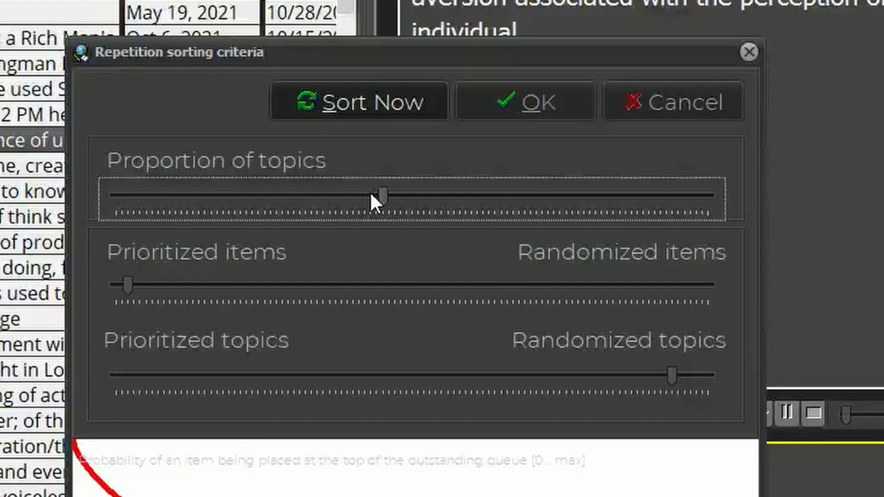
left_click_drag(452, 204, 622, 212)
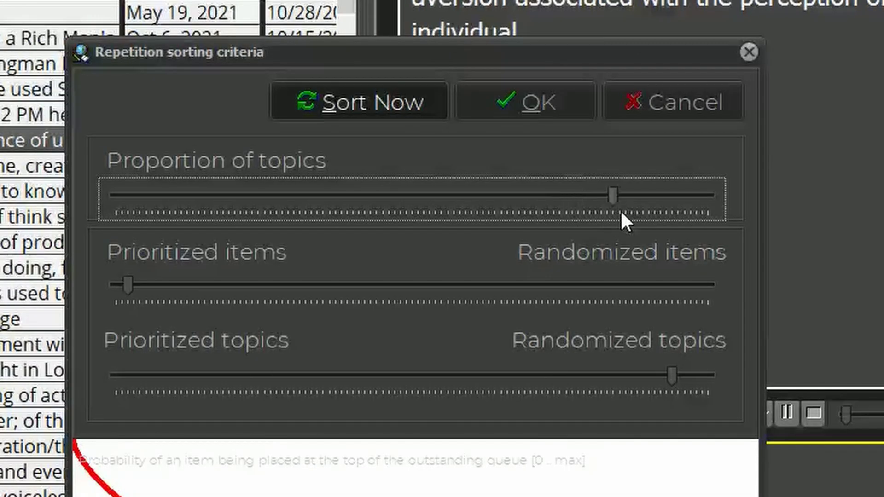
left_click_drag(700, 198, 487, 186)
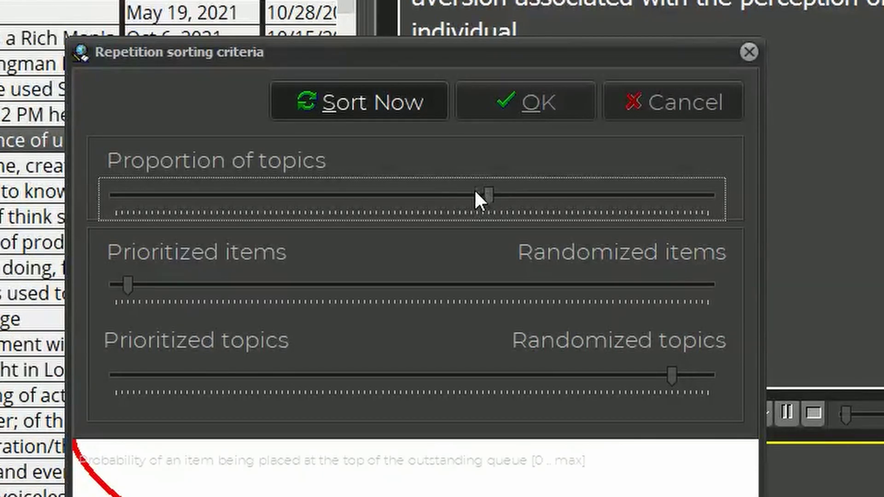
left_click_drag(475, 192, 422, 185)
key("Escape")
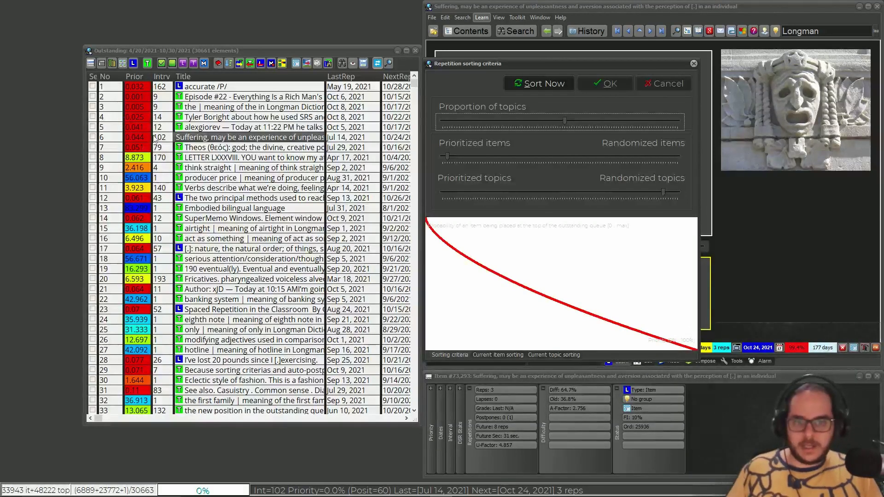
Close the repetition sorting criteria, then reload the outstanding queue with only its items kept in the browser.
left_click(694, 63)
key("Return")
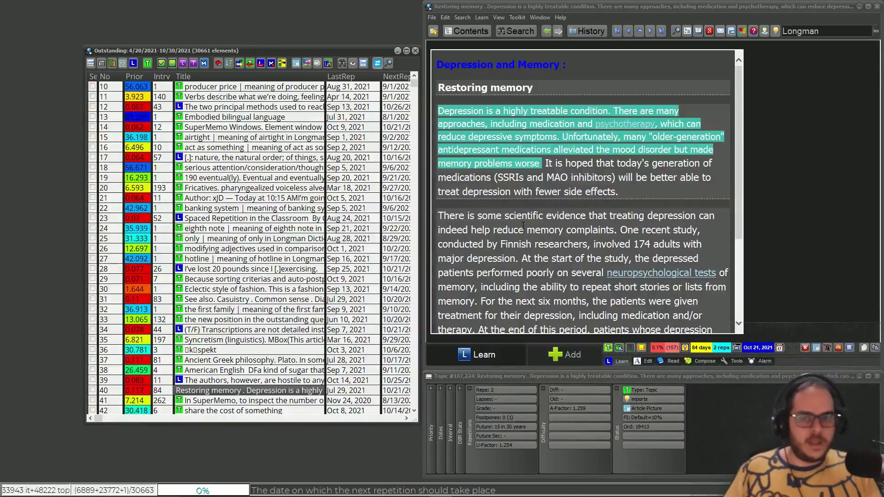
left_click(415, 50)
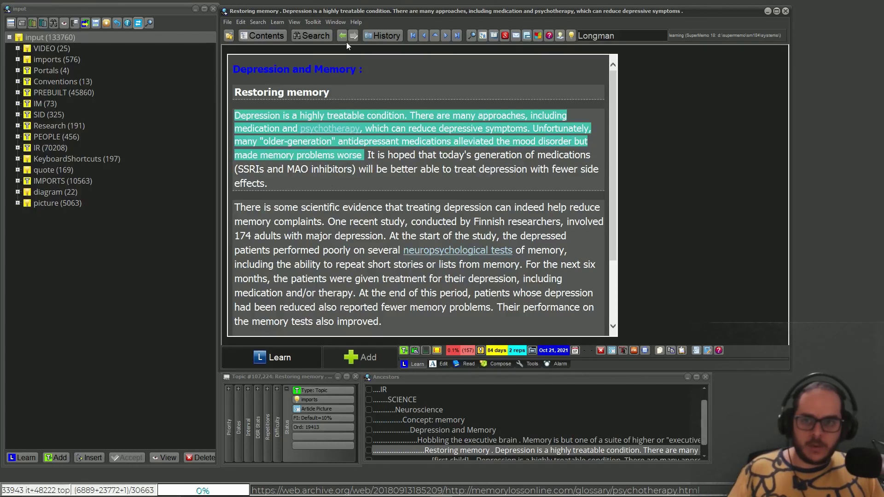
left_click(296, 20)
left_click(306, 29)
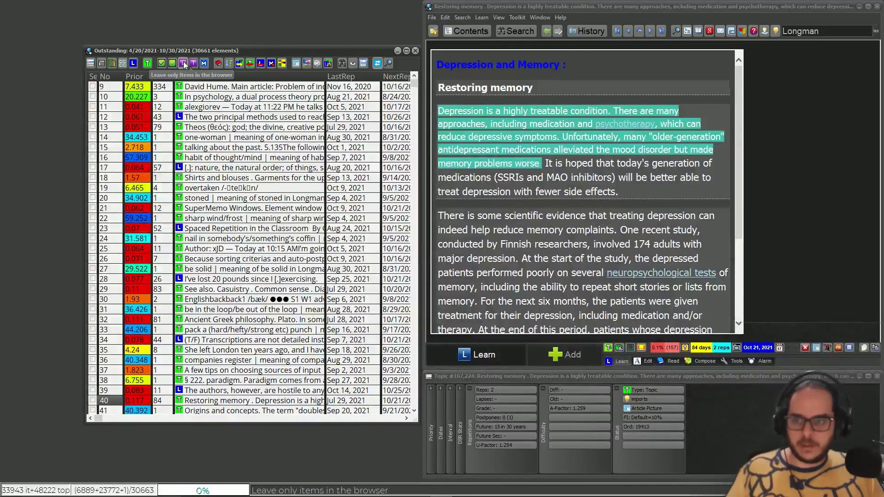
left_click(183, 63)
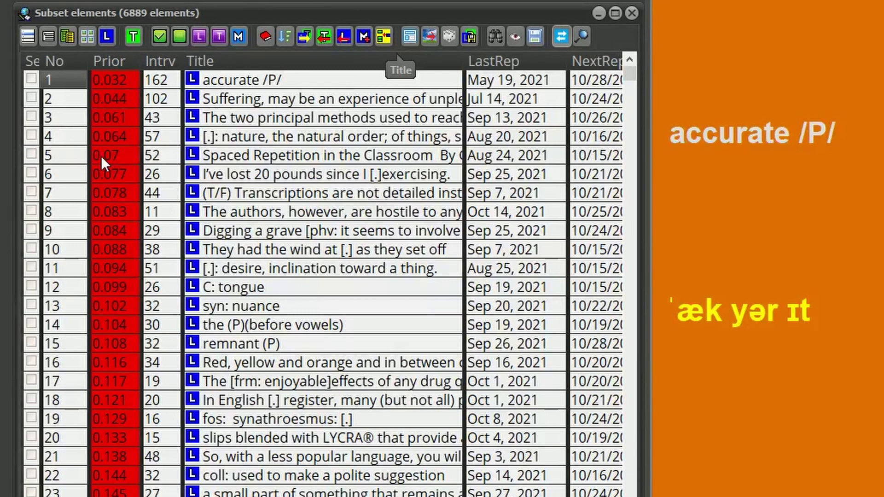
Randomize the order of the items in the subset browser.
left_click(27, 36)
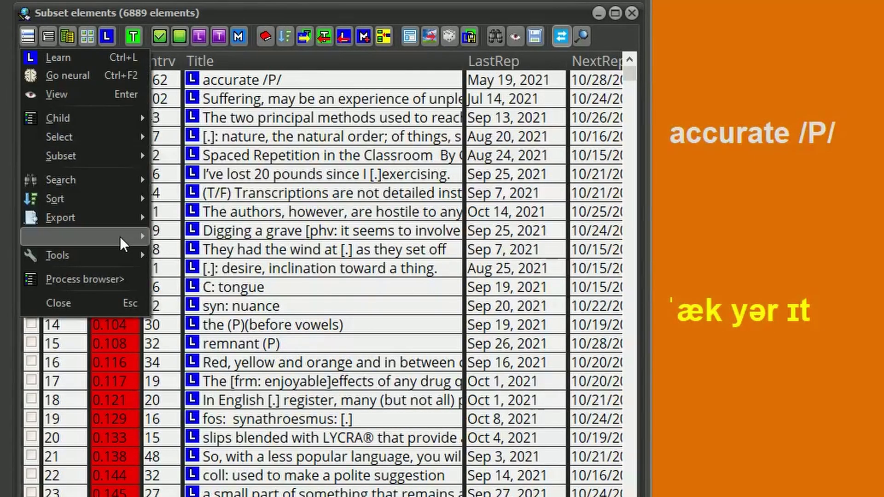
mouse_move(131, 235)
left_click(248, 275)
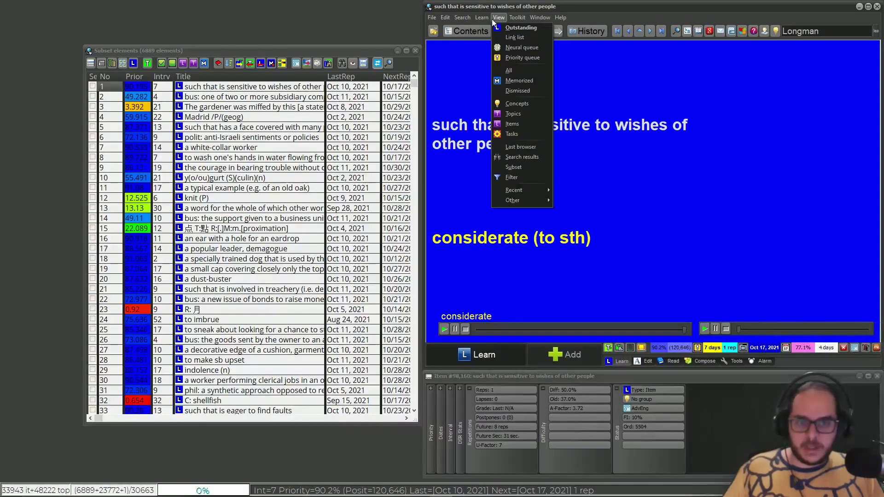
Try full item randomization and a mostly prioritized item setting in the repetition sorting criteria, and close them without re-sorting.
left_click(482, 18)
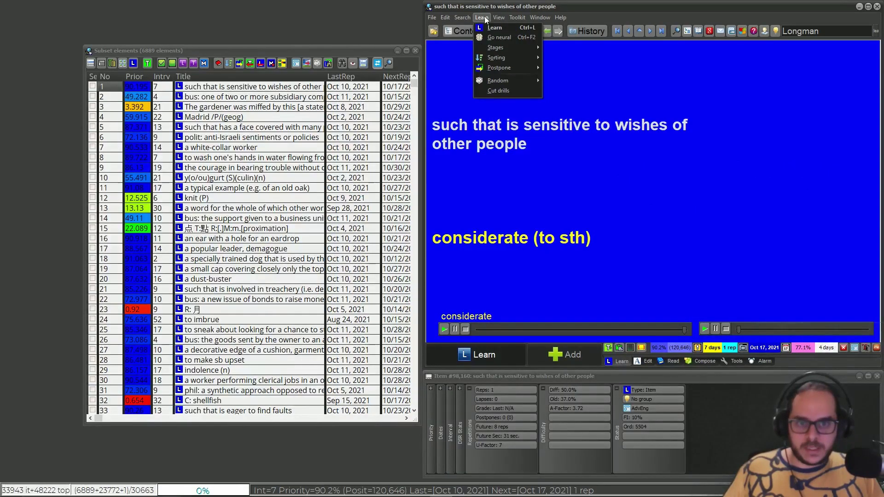
mouse_move(502, 62)
left_click(580, 71)
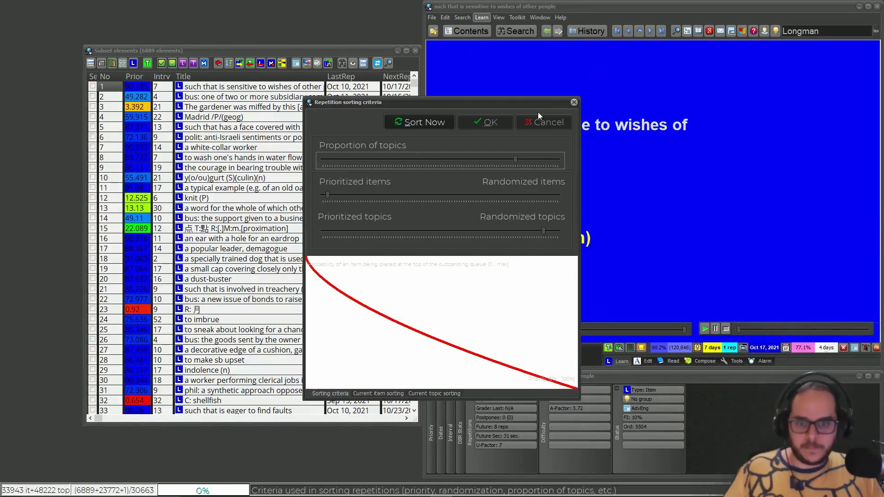
left_click_drag(325, 194, 557, 196)
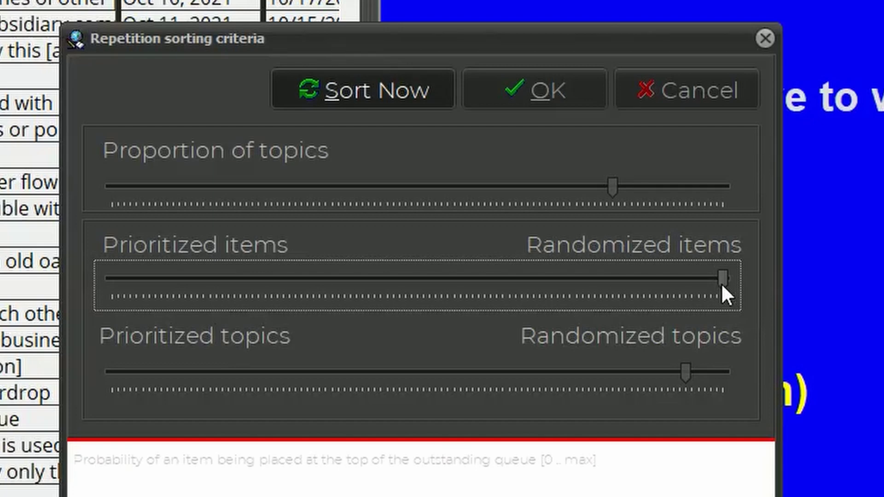
left_click_drag(722, 284, 202, 280)
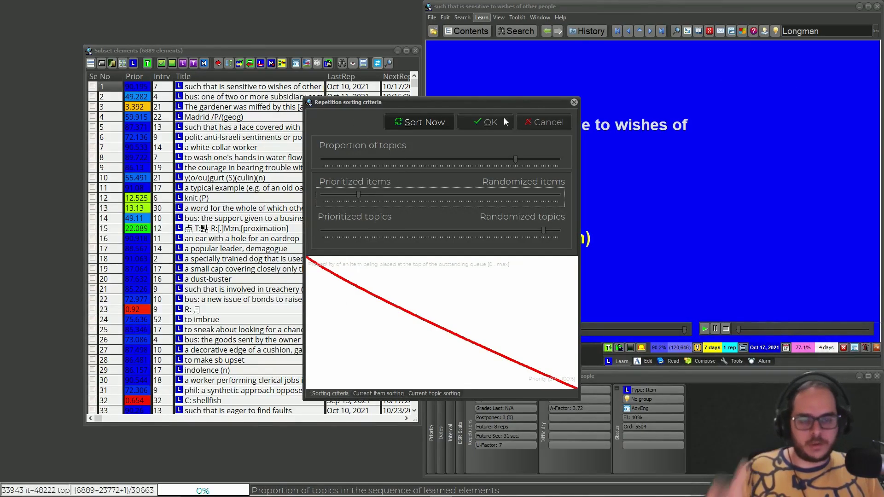
left_click(574, 103)
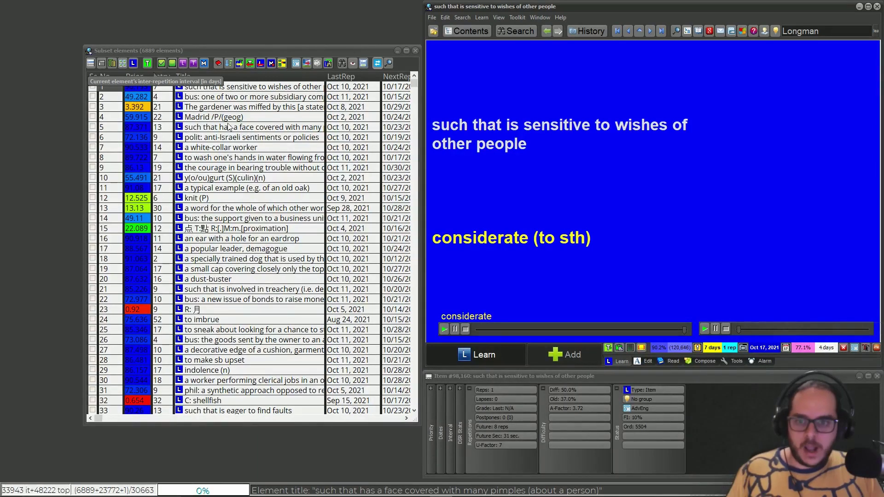
Sort the item subset by priority and re-sort it by tree.
left_click_drag(338, 49, 345, 47)
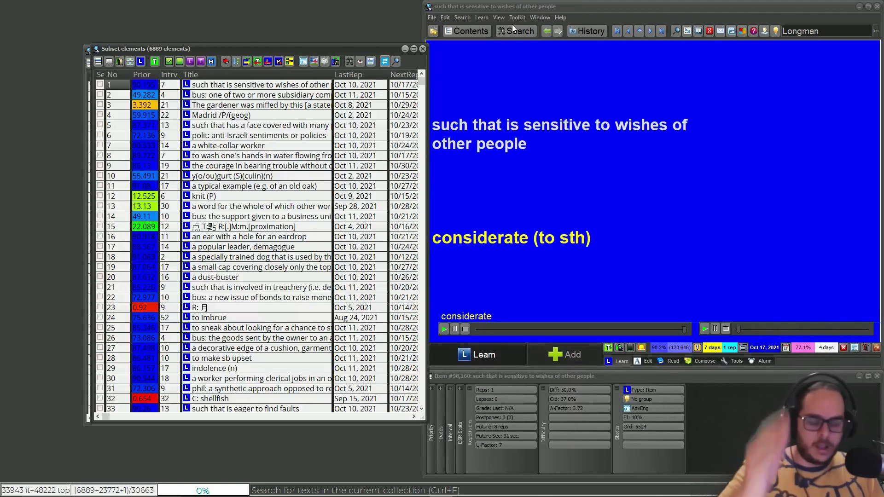
left_click(139, 76)
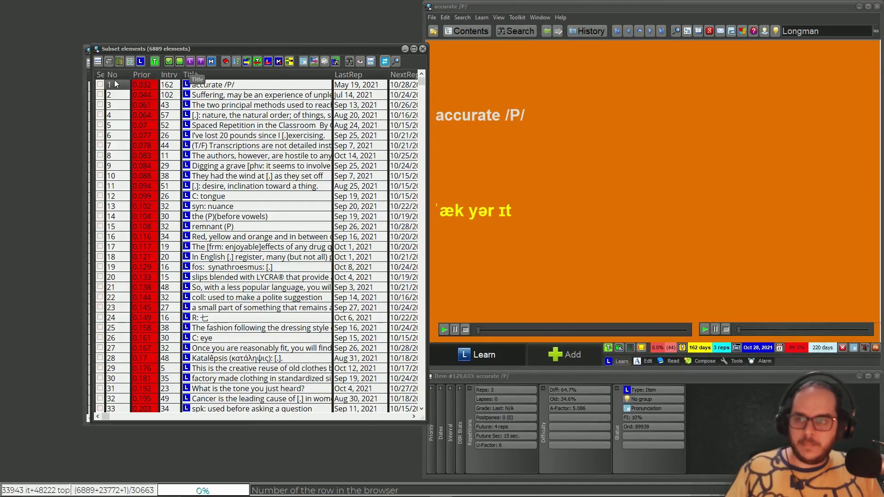
left_click(98, 62)
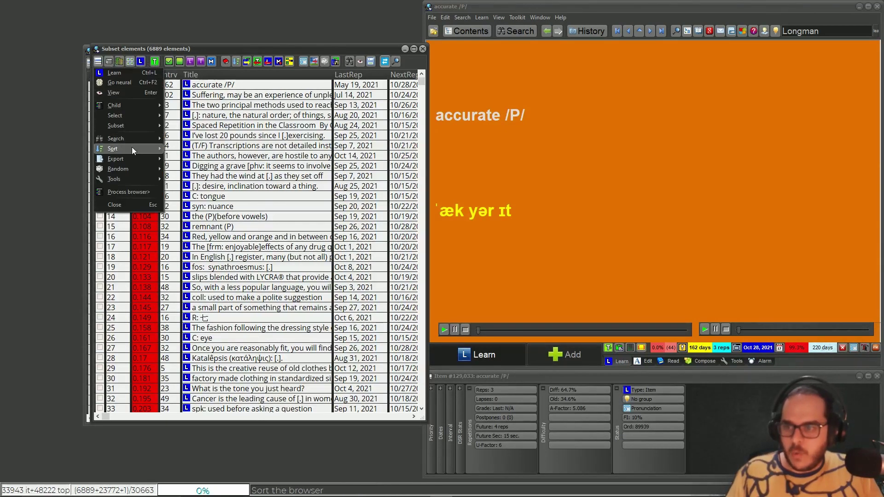
mouse_move(131, 149)
left_click(209, 295)
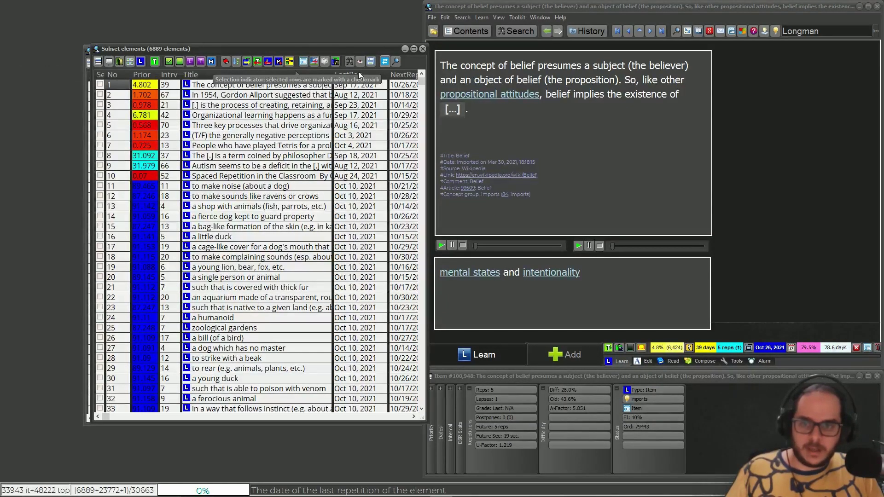
Look through the sorting options available for the item subset.
left_click(98, 62)
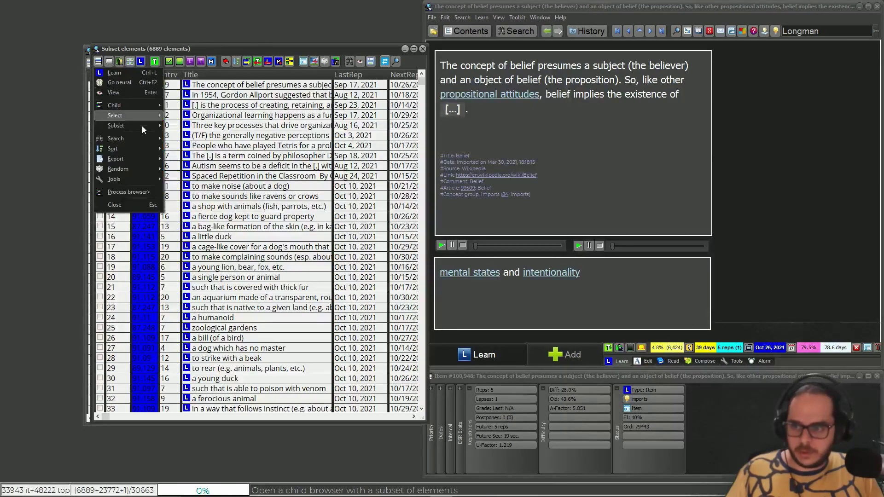
mouse_move(141, 145)
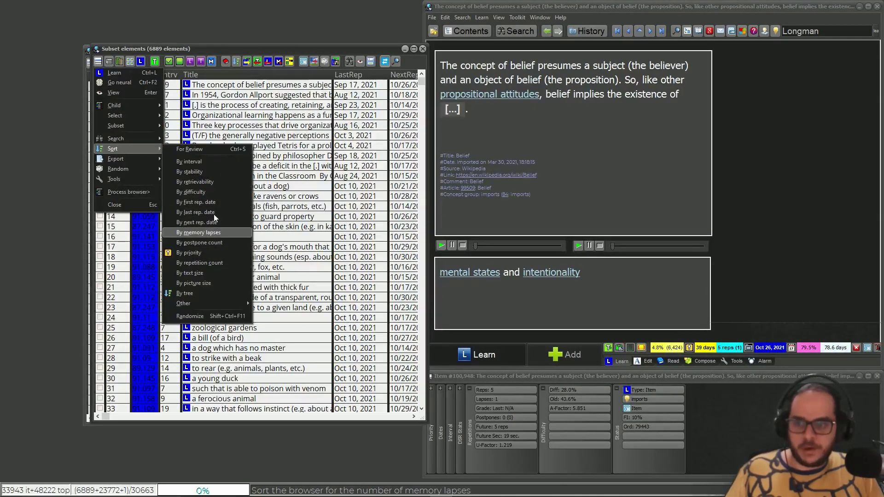
left_click(229, 172)
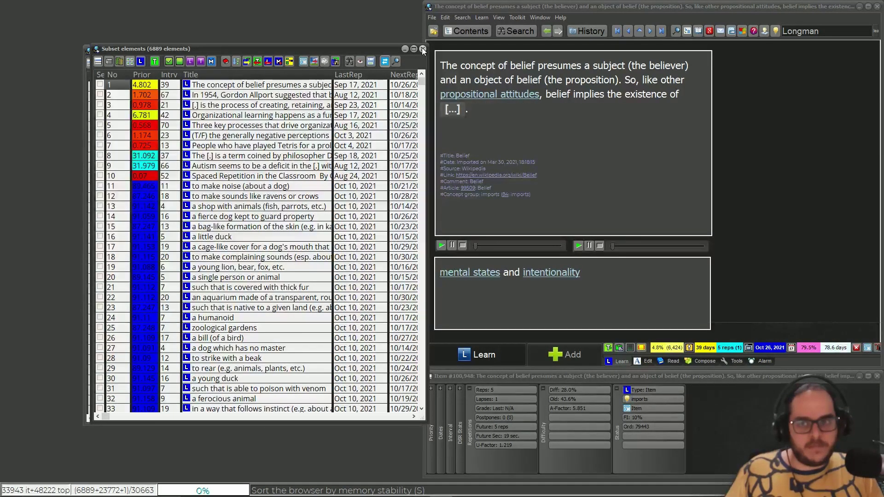
Reopen the outstanding queue and leave only the topics in the browser.
left_click(421, 48)
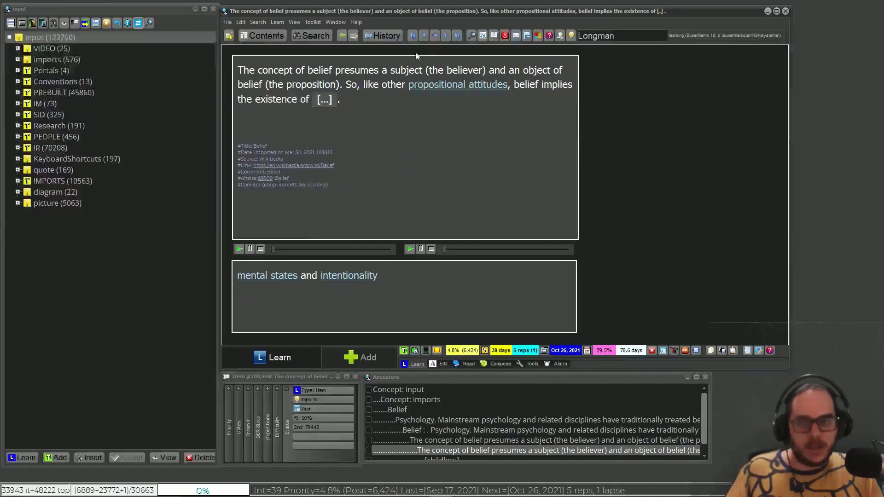
left_click(284, 21)
left_click(299, 29)
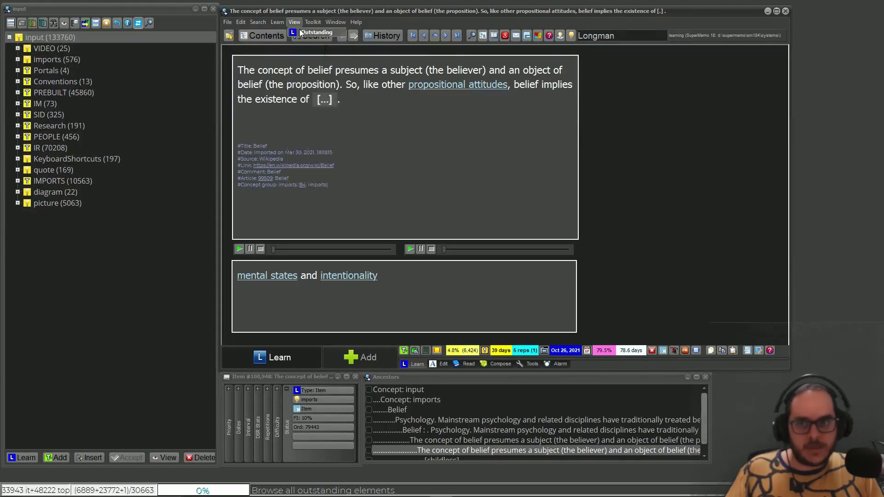
left_click(202, 61)
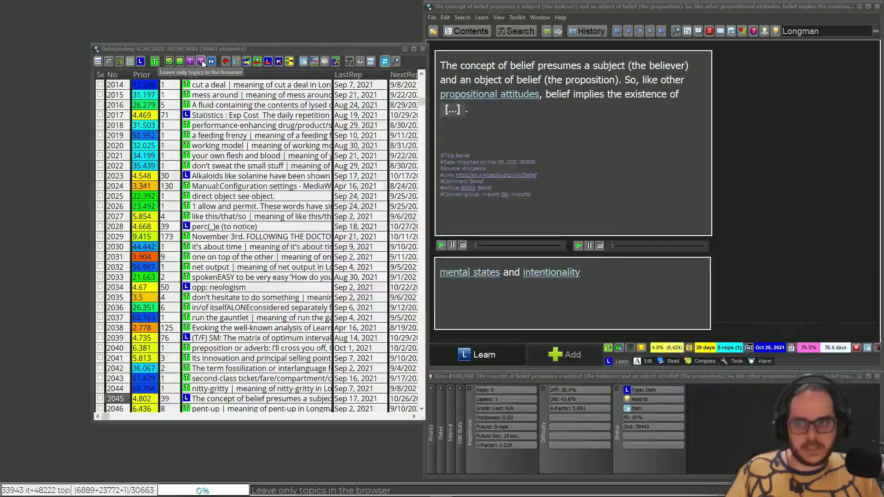